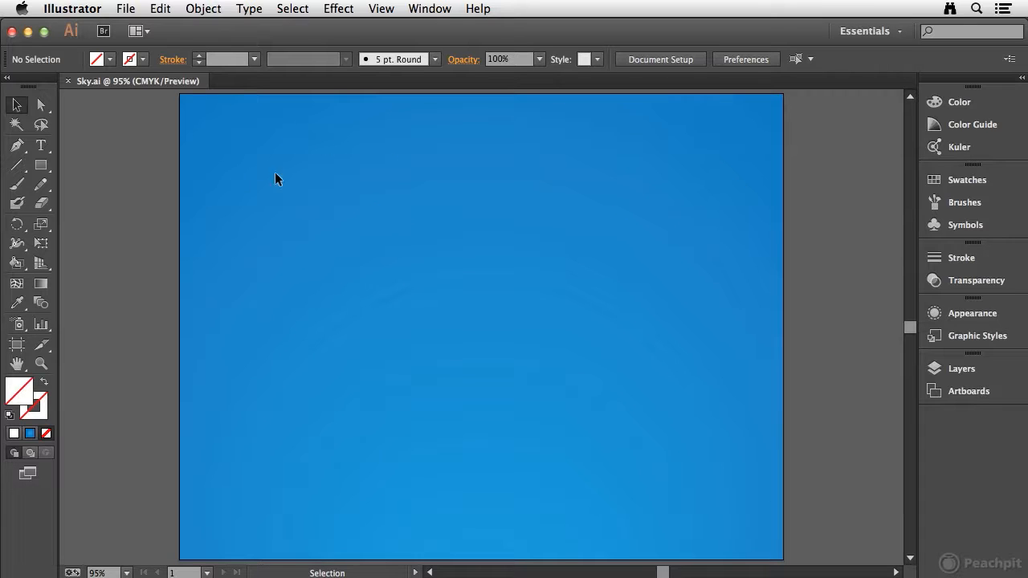
# Step: Draw a closed freeform cloud outline in the sky with the Pencil tool and delete it
pyautogui.click(41, 186)
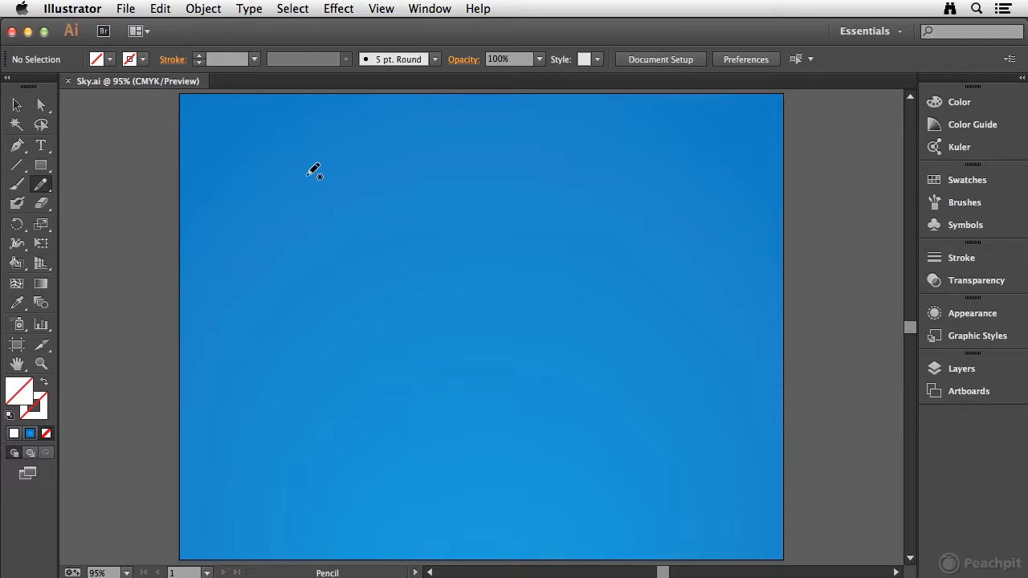
pyautogui.press('capslock')
pyautogui.moveTo(262, 234)
pyautogui.mouseDown()
pyautogui.moveTo(284, 208)
pyautogui.moveTo(415, 188)
pyautogui.moveTo(447, 189)
pyautogui.moveTo(537, 234)
pyautogui.moveTo(528, 261)
pyautogui.moveTo(424, 325)
pyautogui.moveTo(389, 330)
pyautogui.moveTo(256, 310)
pyautogui.moveTo(247, 281)
pyautogui.moveTo(275, 235)
pyautogui.mouseUp()
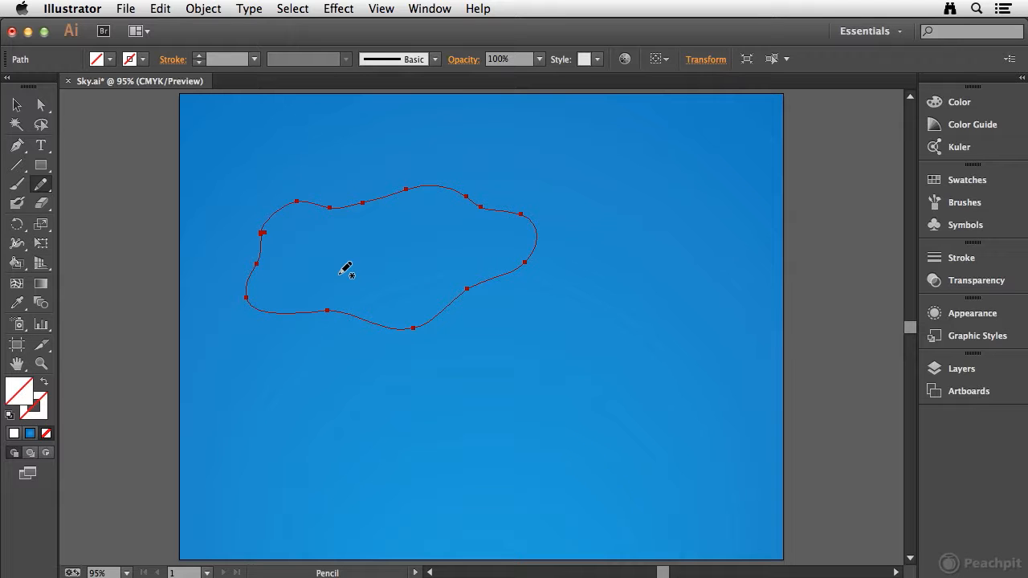
pyautogui.press('Delete')
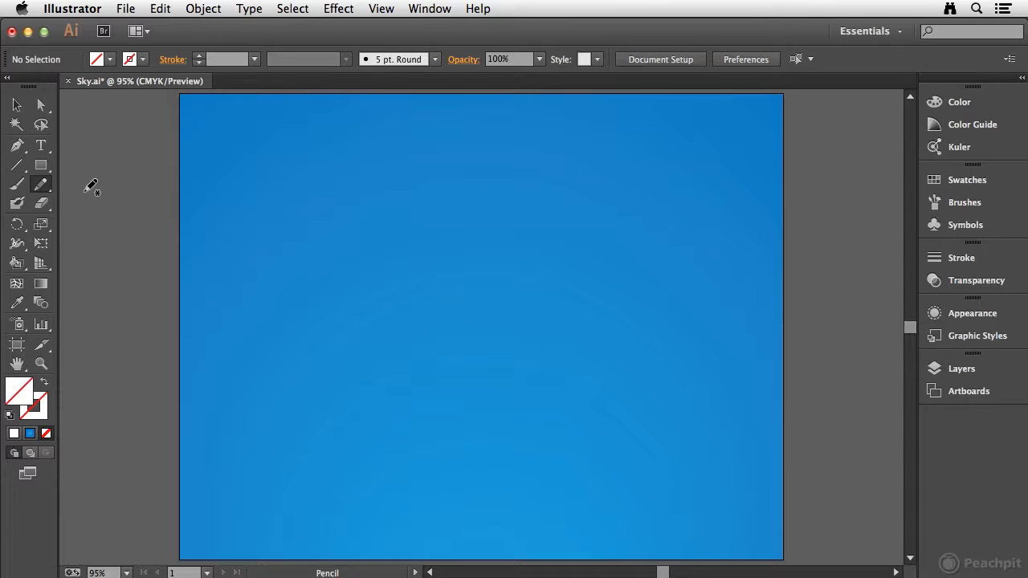
# Step: Review the Pencil tool's tolerance, fill and path-editing options and accept them
pyautogui.doubleClick(42, 190)
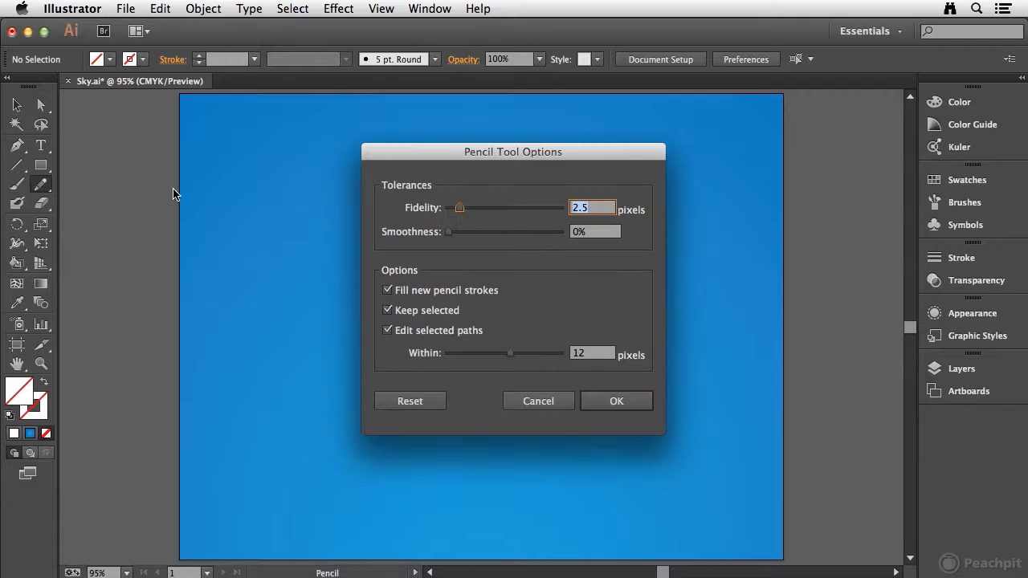
pyautogui.moveTo(439, 153)
pyautogui.mouseDown()
pyautogui.moveTo(534, 138)
pyautogui.moveTo(549, 126)
pyautogui.mouseUp()
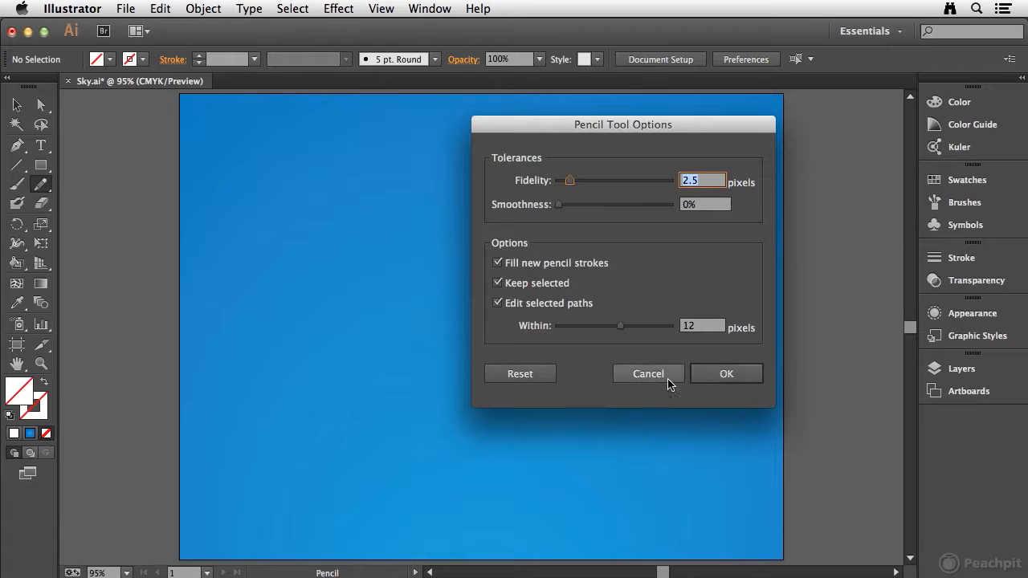
pyautogui.click(726, 374)
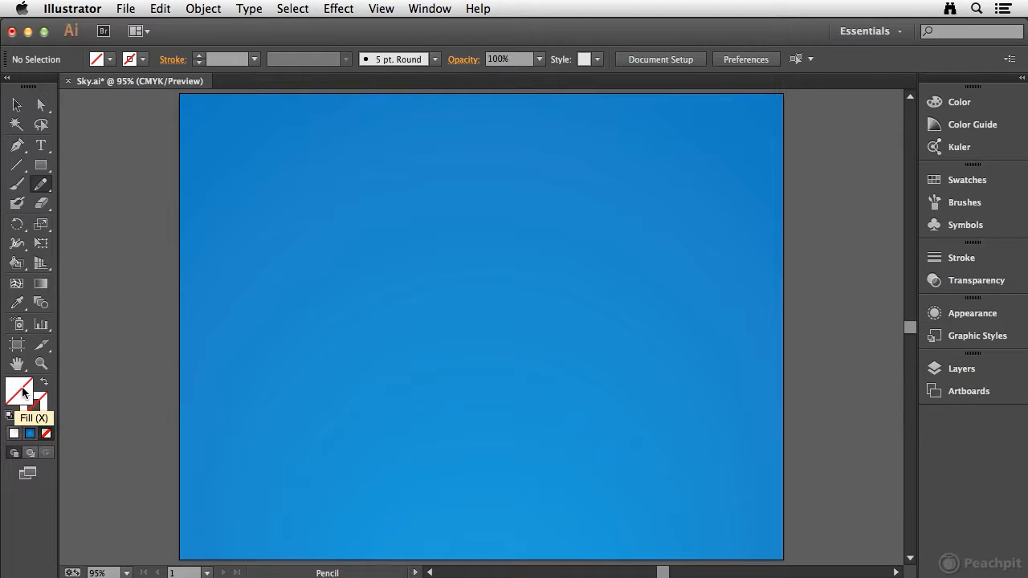
# Step: Set the fill color to the white swatch for new pencil shapes
pyautogui.click(968, 185)
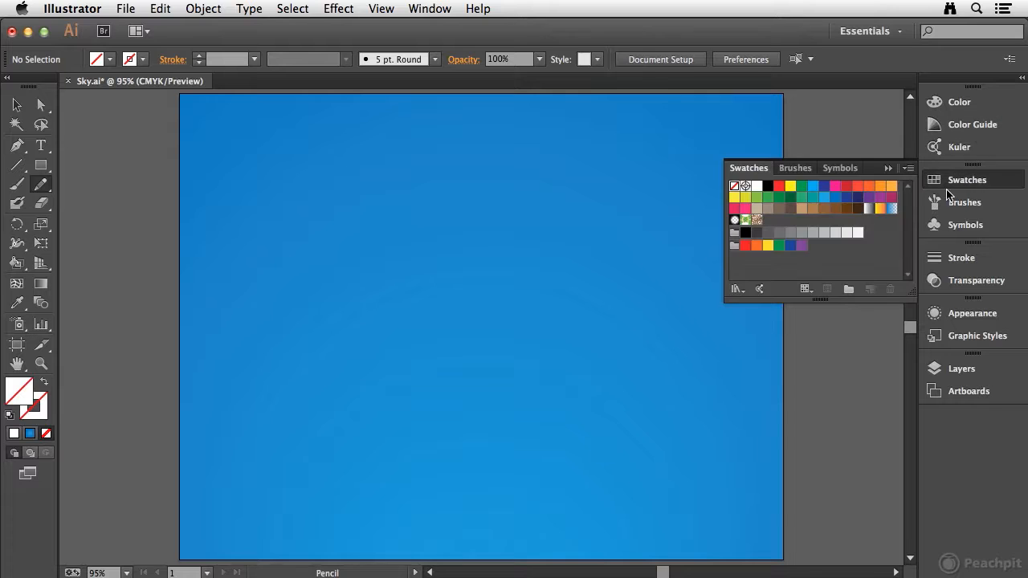
pyautogui.click(757, 187)
pyautogui.click(989, 186)
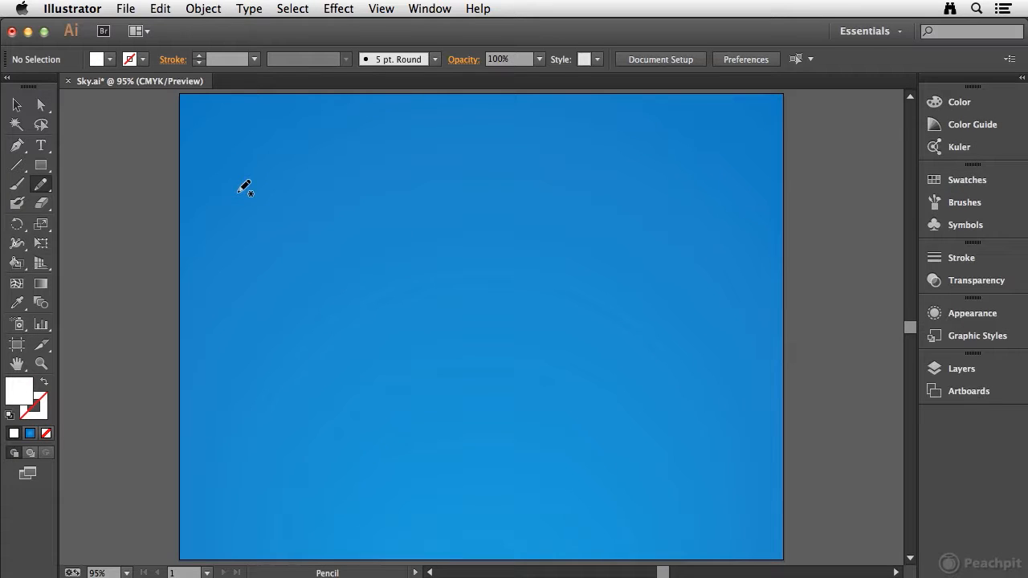
# Step: Draw a white freeform cloud with the Pencil tool, redraw parts of its top and bottom edges, and delete it
pyautogui.moveTo(310, 196)
pyautogui.mouseDown()
pyautogui.moveTo(502, 214)
pyautogui.moveTo(553, 234)
pyautogui.moveTo(563, 266)
pyautogui.moveTo(460, 317)
pyautogui.moveTo(393, 334)
pyautogui.moveTo(277, 332)
pyautogui.moveTo(234, 270)
pyautogui.moveTo(293, 203)
pyautogui.mouseUp()
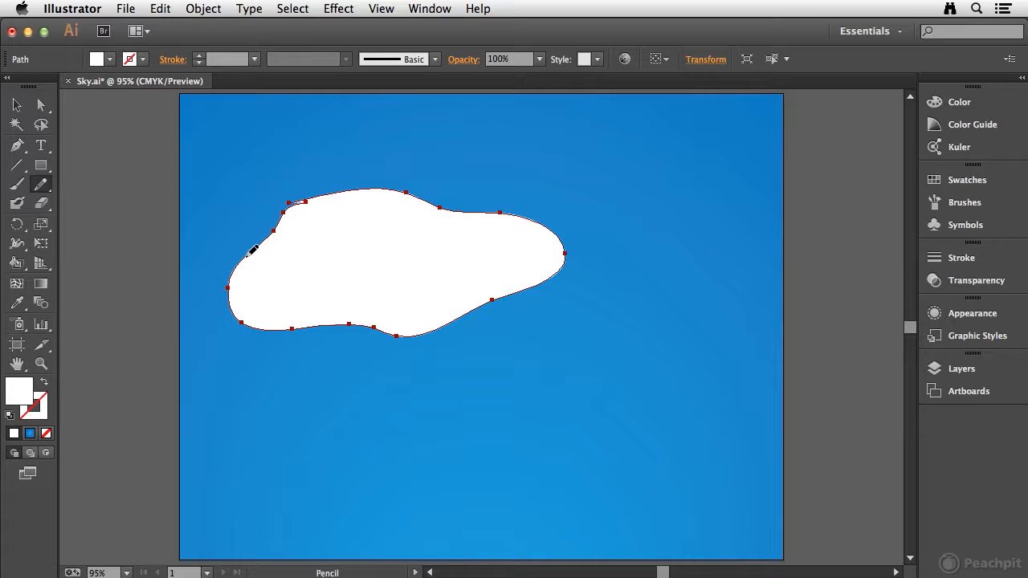
pyautogui.moveTo(305, 200); pyautogui.dragTo(402, 185)
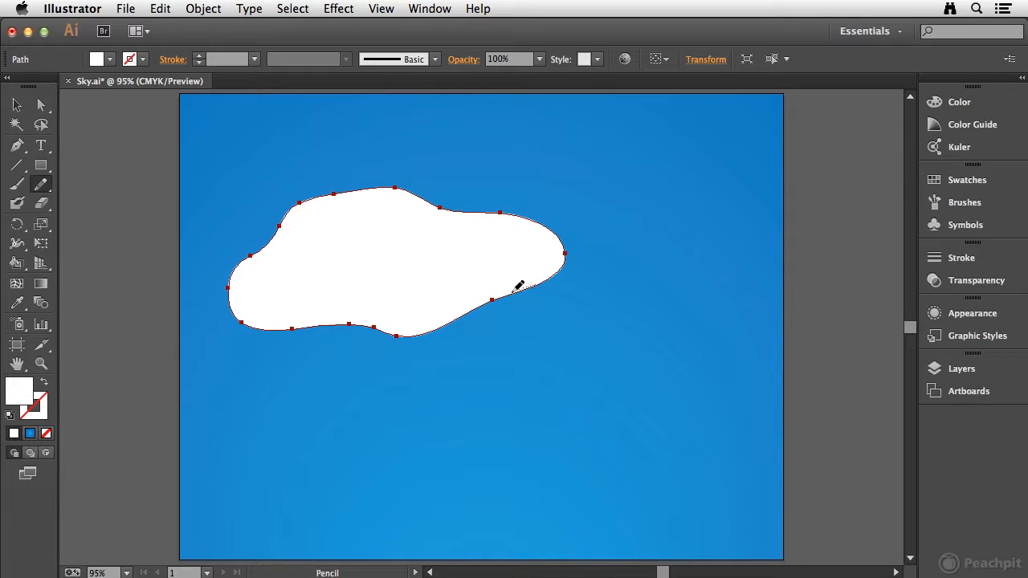
pyautogui.moveTo(447, 338); pyautogui.dragTo(398, 341)
pyautogui.moveTo(308, 320); pyautogui.dragTo(241, 323)
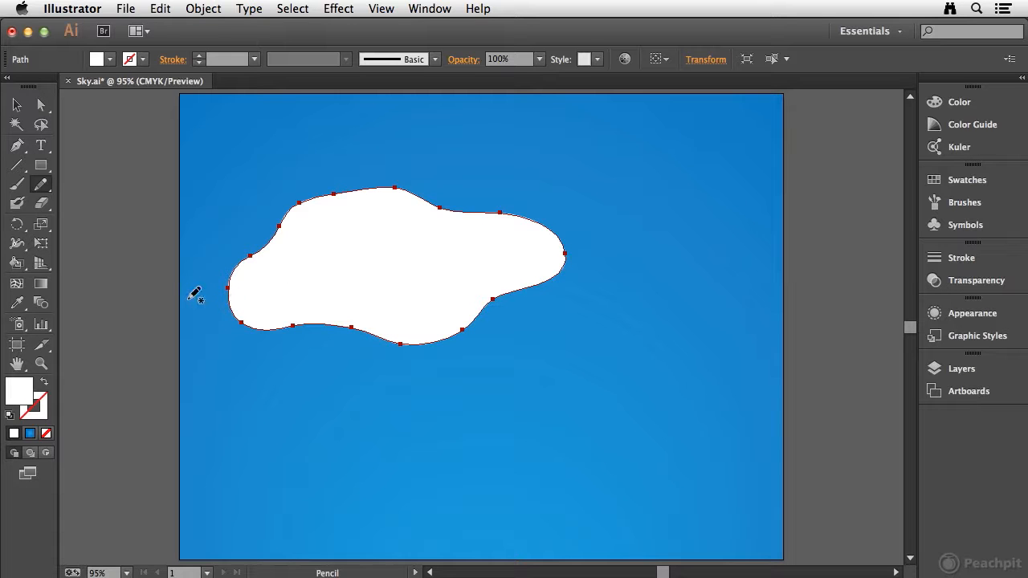
pyautogui.press('Delete')
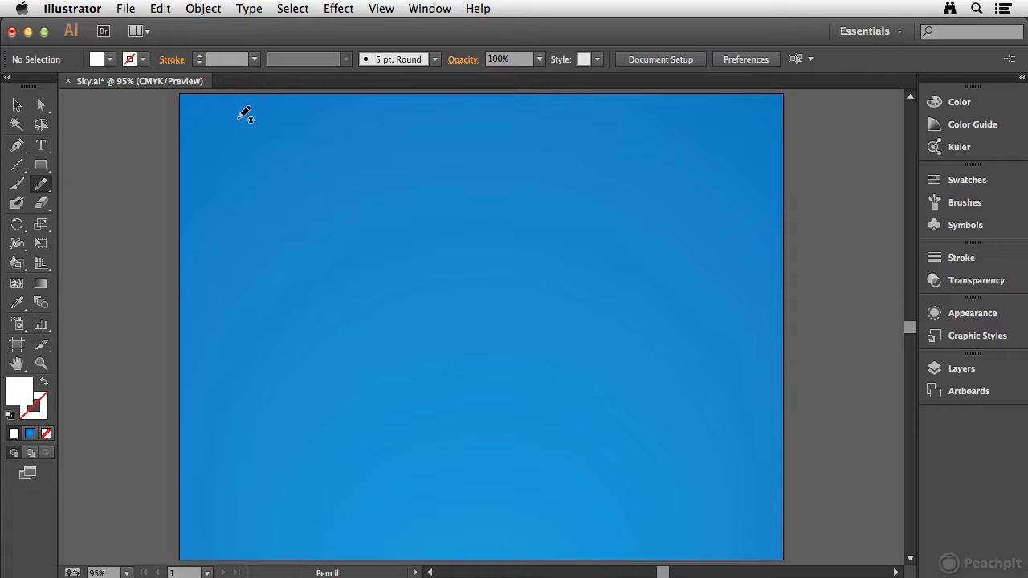
# Step: Draw a large puffy white cloud with the Pencil tool, redraw its uneven upper-left edge, and move it to the upper right of the sky
pyautogui.moveTo(273, 174)
pyautogui.mouseDown()
pyautogui.moveTo(295, 158)
pyautogui.moveTo(355, 179)
pyautogui.moveTo(441, 174)
pyautogui.moveTo(455, 214)
pyautogui.moveTo(530, 240)
pyautogui.moveTo(427, 319)
pyautogui.moveTo(282, 298)
pyautogui.moveTo(285, 288)
pyautogui.moveTo(225, 268)
pyautogui.moveTo(253, 236)
pyautogui.moveTo(235, 203)
pyautogui.moveTo(287, 168)
pyautogui.mouseUp()
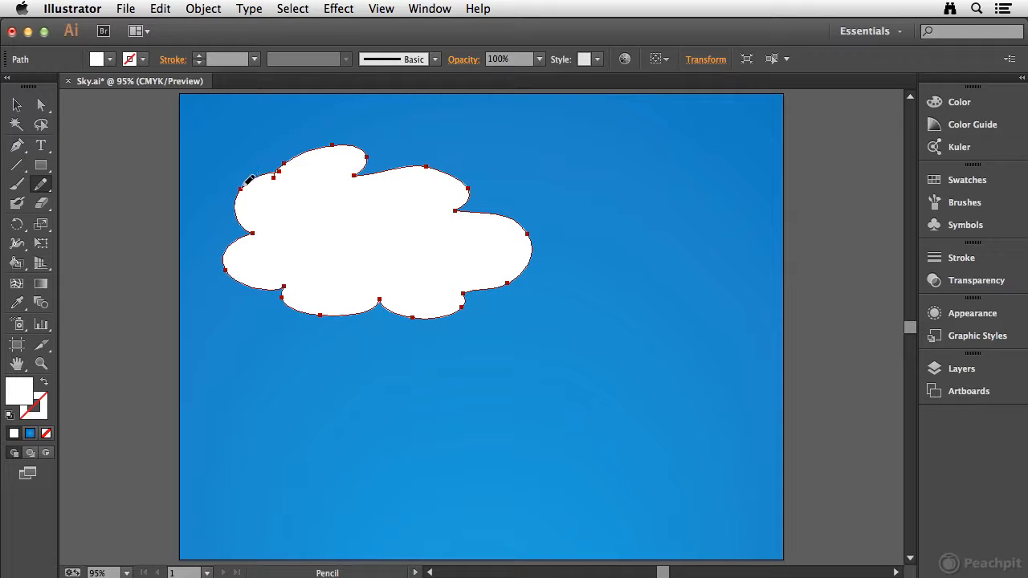
pyautogui.moveTo(318, 154); pyautogui.dragTo(321, 151)
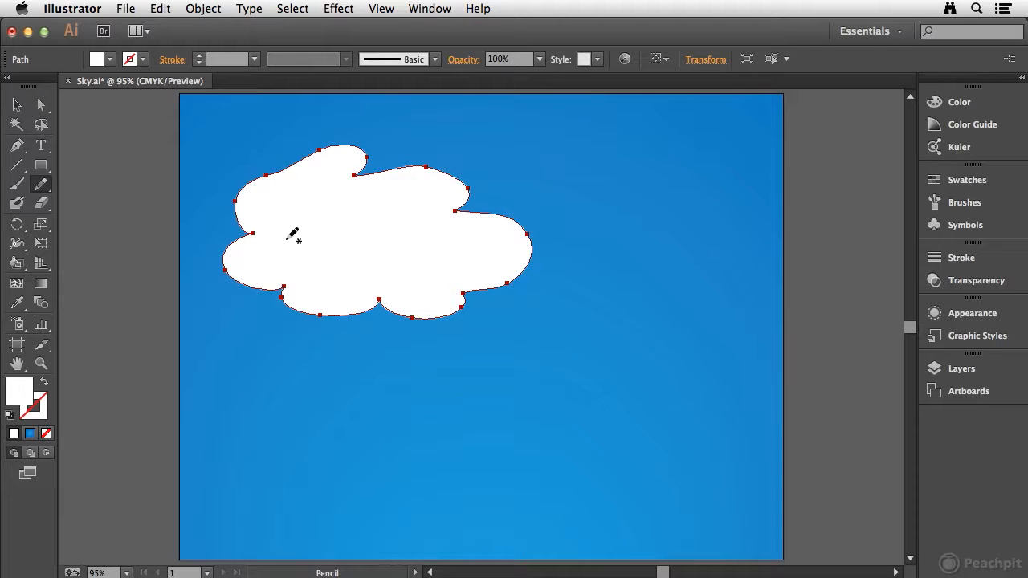
pyautogui.press('super')
pyautogui.moveTo(385, 241); pyautogui.dragTo(624, 208)
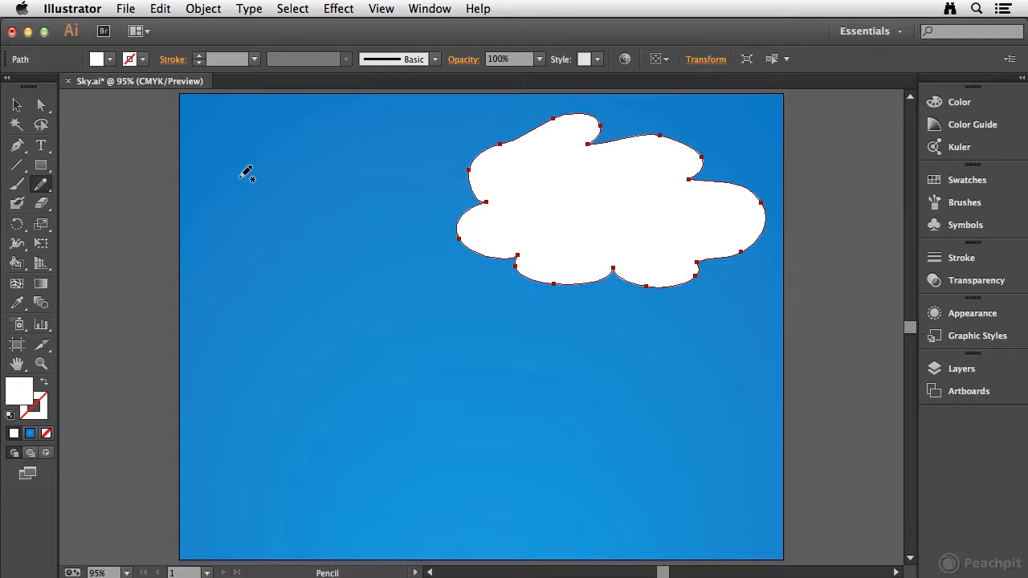
# Step: Draw two smaller puffy clouds, a medium one in the sky's upper left and a small one between it and the large cloud
pyautogui.moveTo(257, 180)
pyautogui.mouseDown()
pyautogui.moveTo(287, 156)
pyautogui.moveTo(351, 156)
pyautogui.moveTo(343, 205)
pyautogui.moveTo(269, 238)
pyautogui.moveTo(273, 211)
pyautogui.moveTo(230, 206)
pyautogui.moveTo(253, 176)
pyautogui.moveTo(374, 161)
pyautogui.moveTo(337, 150)
pyautogui.moveTo(270, 167)
pyautogui.mouseUp()
pyautogui.press('super')
pyautogui.moveTo(391, 239)
pyautogui.mouseDown()
pyautogui.moveTo(357, 252)
pyautogui.moveTo(362, 273)
pyautogui.moveTo(412, 276)
pyautogui.moveTo(418, 243)
pyautogui.moveTo(385, 237)
pyautogui.moveTo(394, 249)
pyautogui.mouseUp()
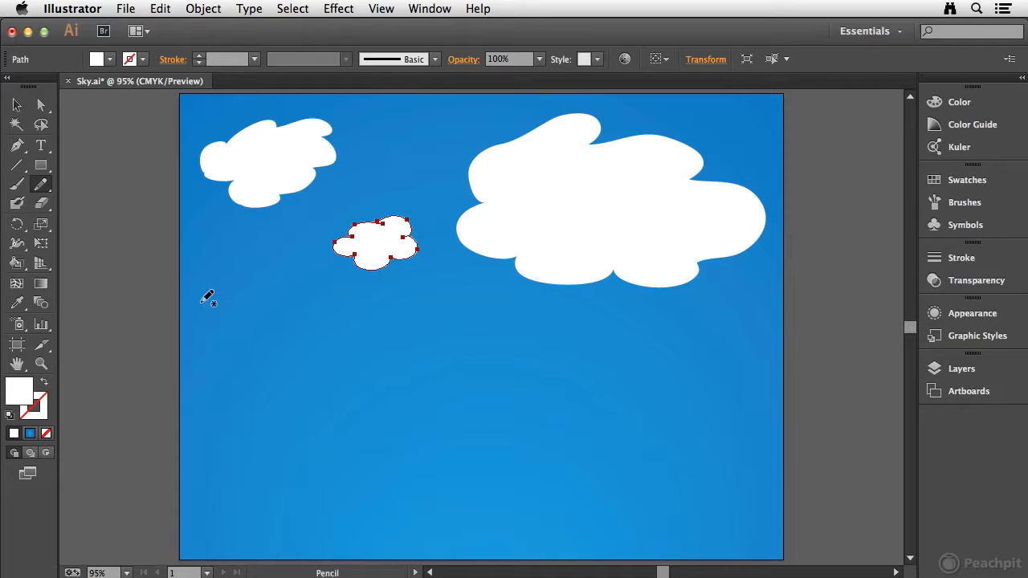
# Step: Smooth the upper and right outline of the large cloud with the Smooth tool
pyautogui.click(42, 189)
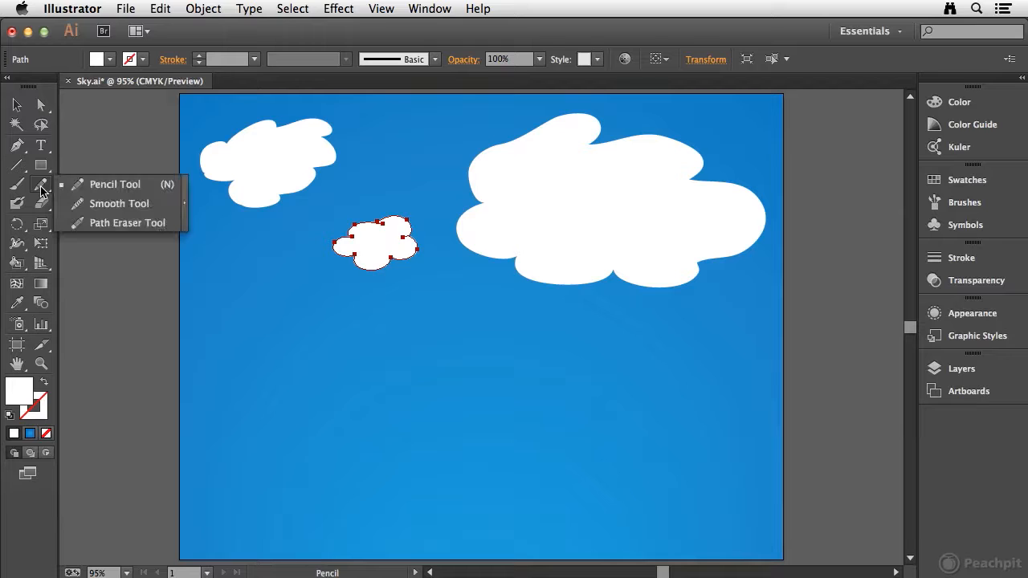
pyautogui.click(129, 203)
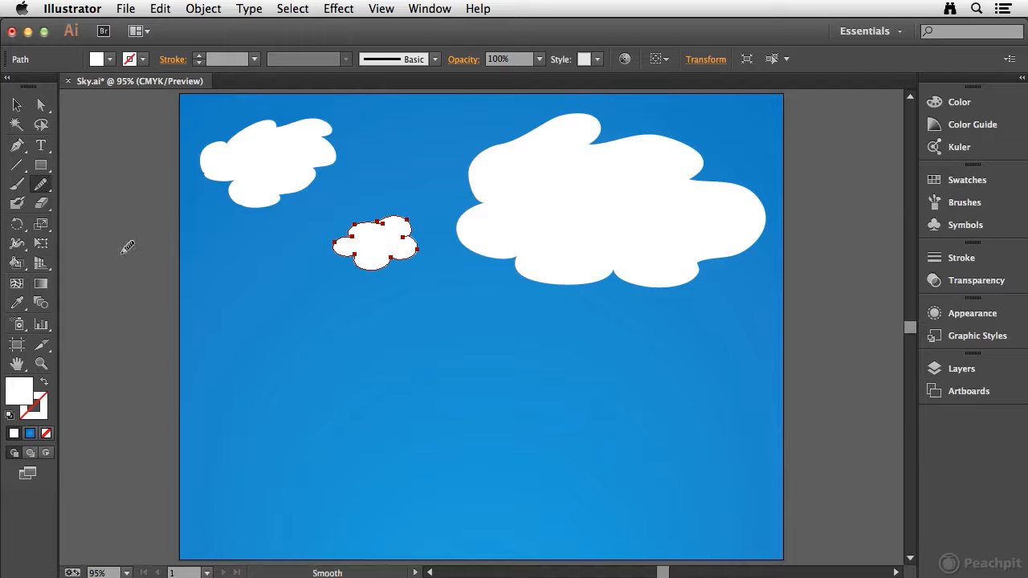
pyautogui.keyDown('super'); pyautogui.click(560, 193); pyautogui.keyUp('super')
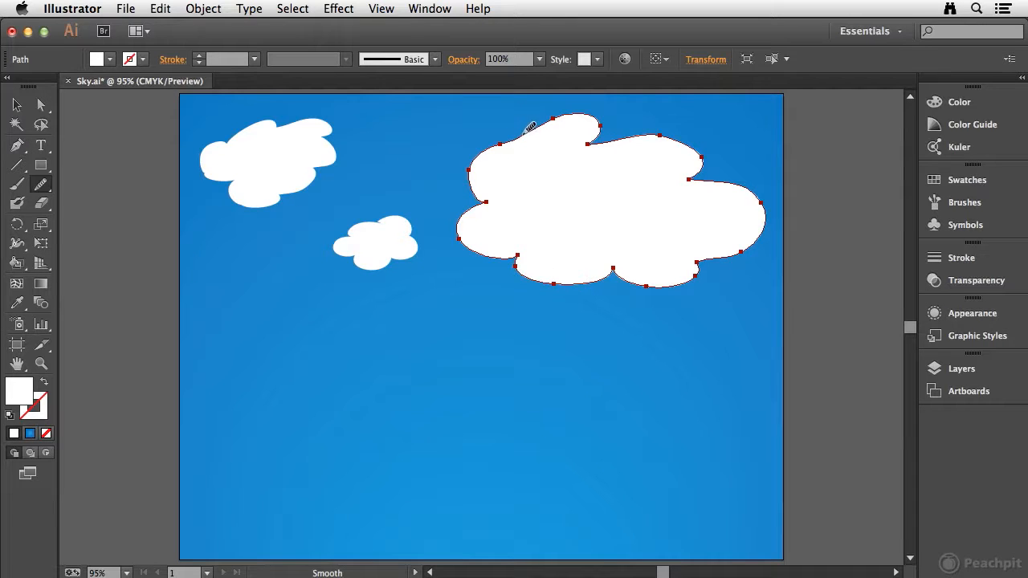
pyautogui.moveTo(498, 142); pyautogui.dragTo(473, 187)
pyautogui.moveTo(533, 126); pyautogui.dragTo(540, 125)
pyautogui.moveTo(636, 135)
pyautogui.mouseDown()
pyautogui.moveTo(669, 130)
pyautogui.moveTo(703, 150)
pyautogui.moveTo(719, 180)
pyautogui.moveTo(739, 174)
pyautogui.moveTo(730, 179)
pyautogui.moveTo(753, 186)
pyautogui.moveTo(766, 237)
pyautogui.mouseUp()
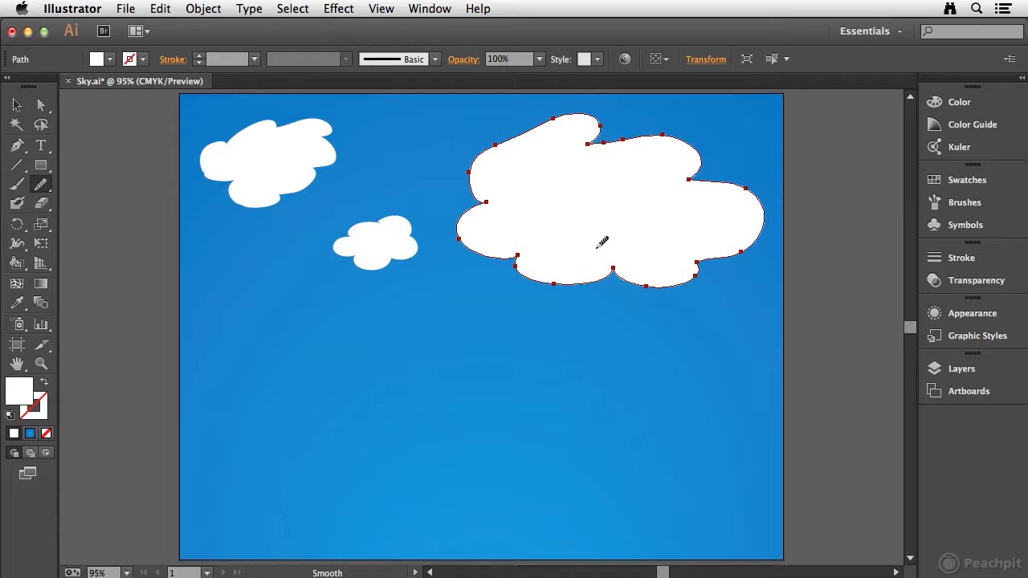
# Step: Draw a jagged white shape below the clouds with the Pencil tool and even out its outline with the Smooth tool
pyautogui.moveTo(42, 184); pyautogui.dragTo(101, 180)
pyautogui.moveTo(453, 360)
pyautogui.mouseDown()
pyautogui.moveTo(534, 367)
pyautogui.moveTo(568, 397)
pyautogui.moveTo(546, 432)
pyautogui.moveTo(490, 441)
pyautogui.moveTo(422, 418)
pyautogui.moveTo(421, 380)
pyautogui.moveTo(450, 358)
pyautogui.moveTo(498, 358)
pyautogui.mouseUp()
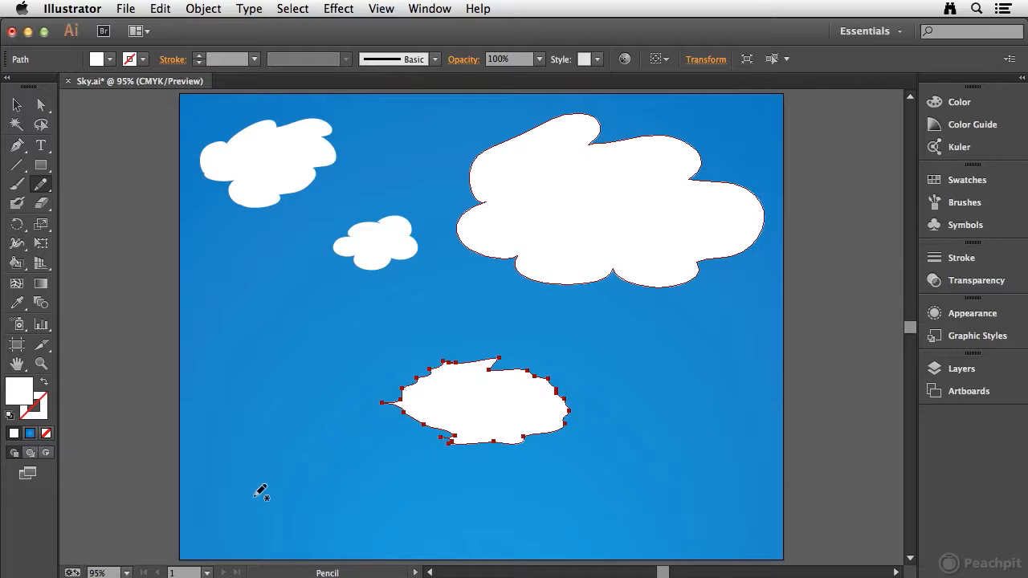
pyautogui.click(48, 184)
pyautogui.moveTo(48, 184); pyautogui.dragTo(113, 203)
pyautogui.moveTo(528, 361)
pyautogui.mouseDown()
pyautogui.moveTo(565, 389)
pyautogui.moveTo(567, 411)
pyautogui.moveTo(538, 439)
pyautogui.moveTo(501, 437)
pyautogui.moveTo(540, 429)
pyautogui.moveTo(481, 446)
pyautogui.mouseUp()
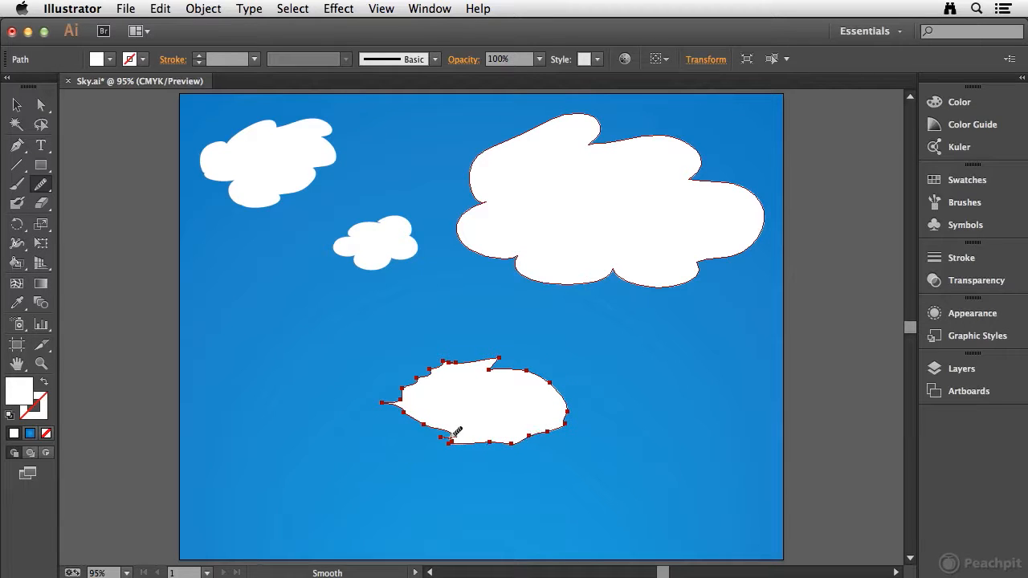
pyautogui.moveTo(433, 419); pyautogui.dragTo(410, 416)
pyautogui.moveTo(434, 371)
pyautogui.mouseDown()
pyautogui.moveTo(459, 361)
pyautogui.moveTo(552, 380)
pyautogui.mouseUp()
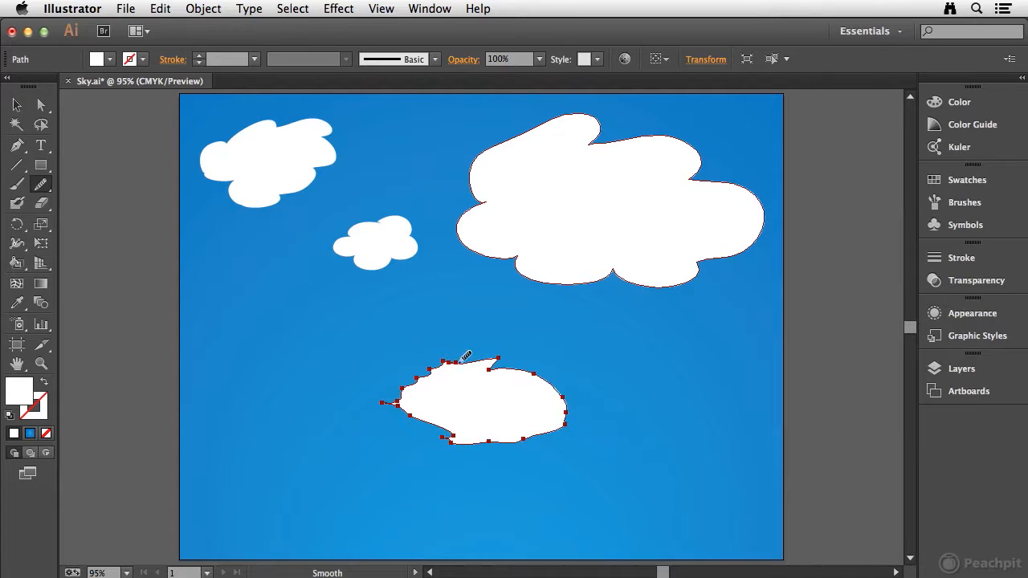
pyautogui.moveTo(396, 393)
pyautogui.mouseDown()
pyautogui.moveTo(424, 376)
pyautogui.moveTo(492, 387)
pyautogui.mouseUp()
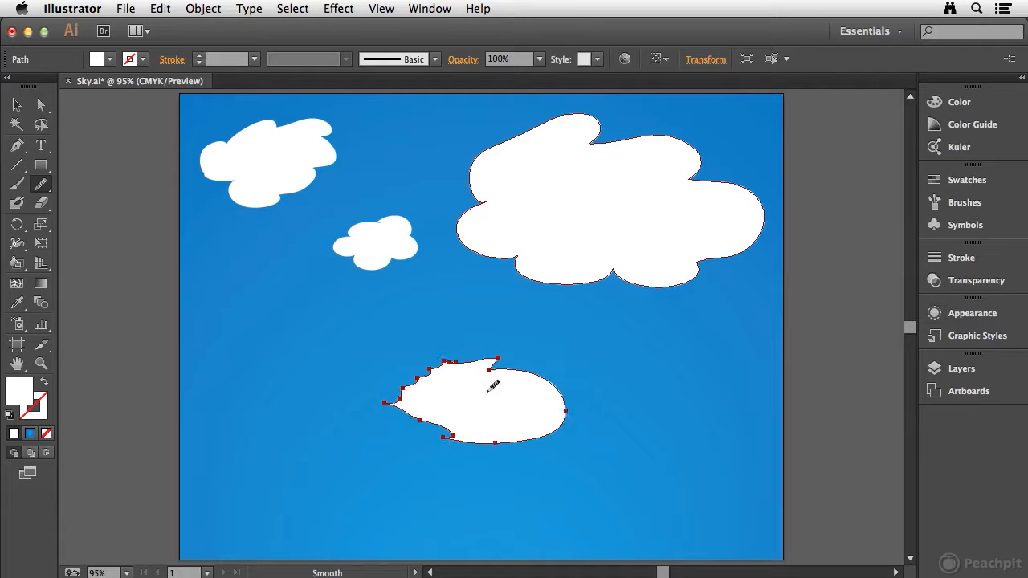
# Step: Erase the jagged shape completely with the Path Eraser tool
pyautogui.click(50, 188)
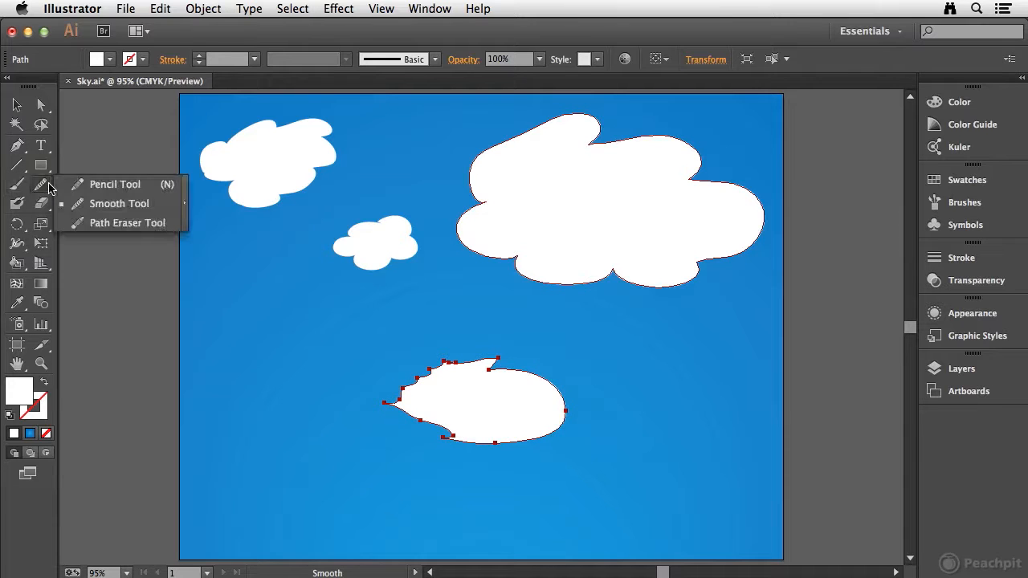
pyautogui.click(111, 223)
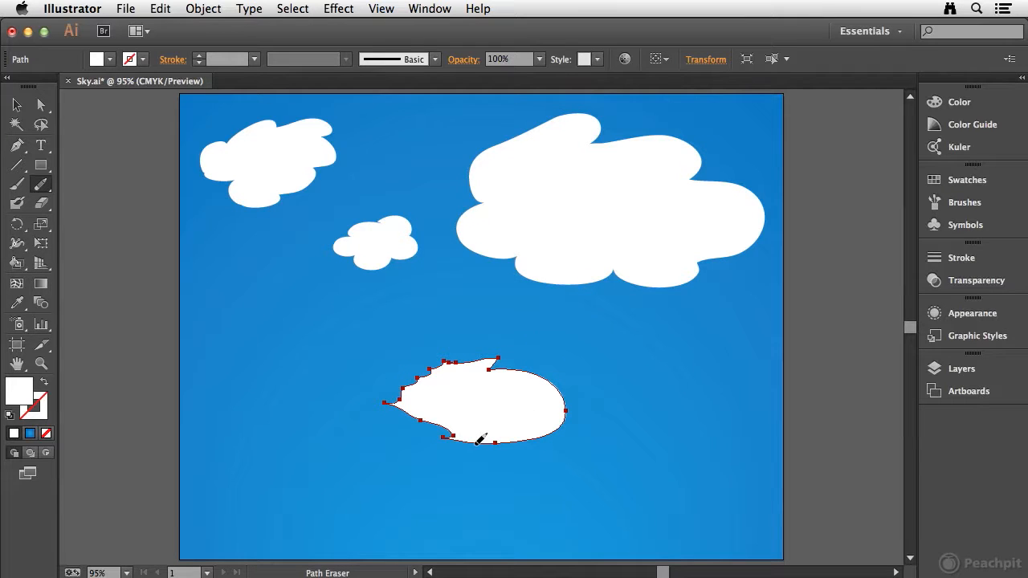
pyautogui.moveTo(496, 434)
pyautogui.mouseDown()
pyautogui.moveTo(565, 425)
pyautogui.moveTo(558, 387)
pyautogui.moveTo(536, 376)
pyautogui.moveTo(480, 435)
pyautogui.moveTo(539, 426)
pyautogui.moveTo(528, 384)
pyautogui.moveTo(543, 380)
pyautogui.moveTo(497, 369)
pyautogui.mouseUp()
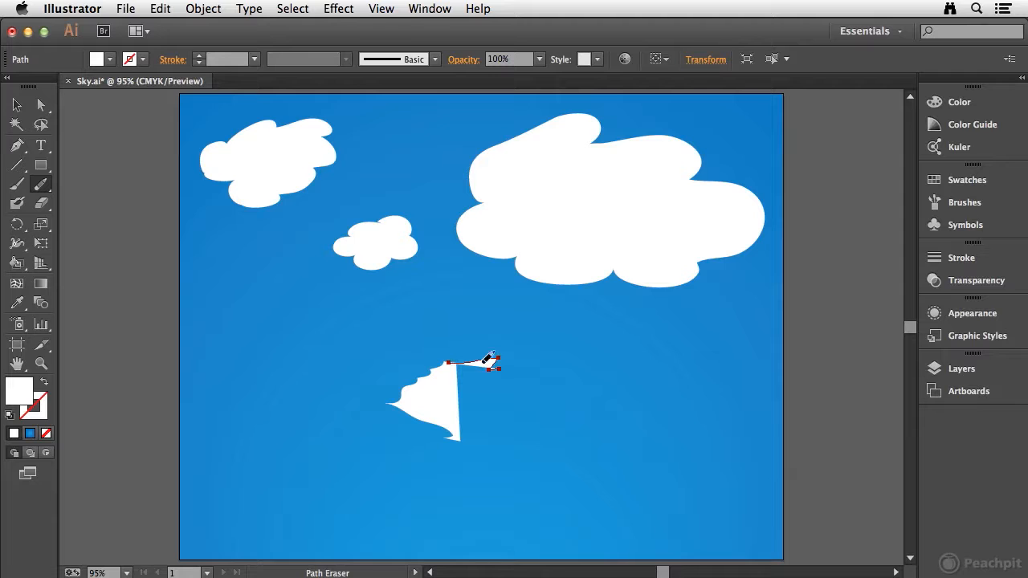
pyautogui.moveTo(511, 374); pyautogui.dragTo(466, 358)
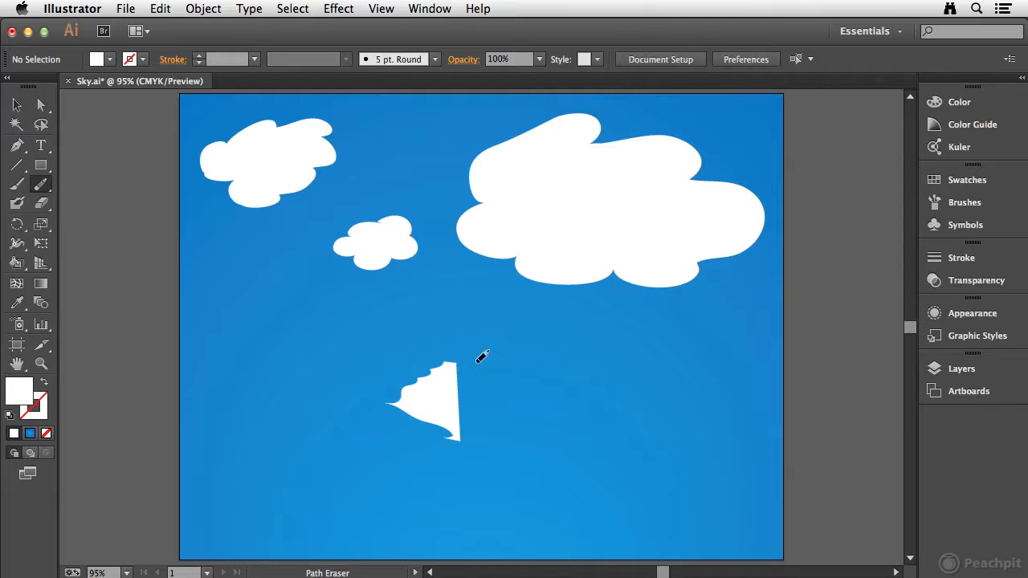
pyautogui.keyDown('super'); pyautogui.click(449, 391); pyautogui.keyUp('super')
pyautogui.moveTo(465, 358)
pyautogui.mouseDown()
pyautogui.moveTo(437, 366)
pyautogui.moveTo(315, 470)
pyautogui.moveTo(408, 395)
pyautogui.moveTo(407, 380)
pyautogui.moveTo(385, 411)
pyautogui.mouseUp()
pyautogui.moveTo(476, 446); pyautogui.dragTo(427, 415)
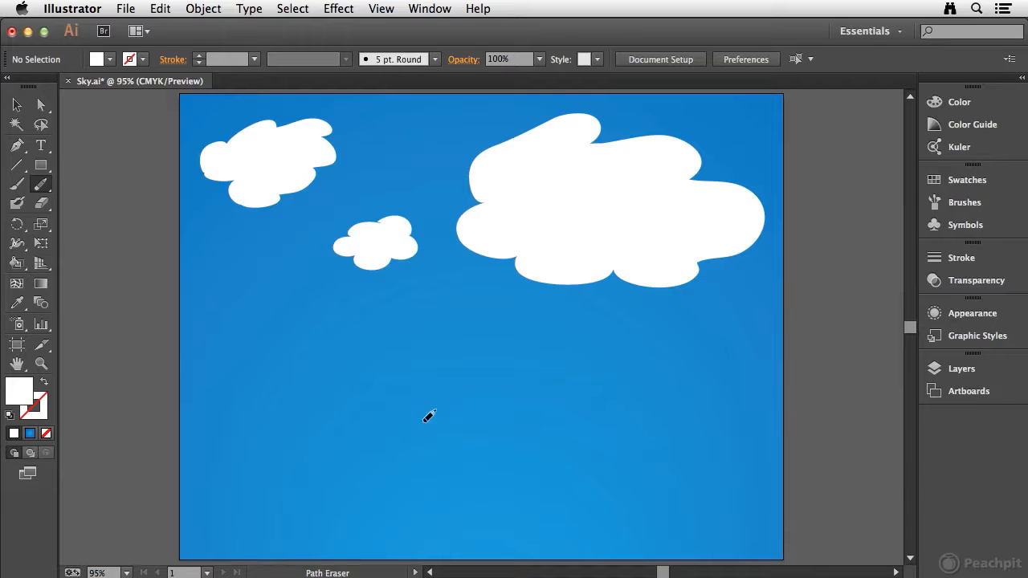
# Step: Draw a white rectangle below the clouds, remove its lower-left corner with the Path Eraser tool, and delete the shape
pyautogui.click(41, 164)
pyautogui.moveTo(255, 351); pyautogui.dragTo(481, 464)
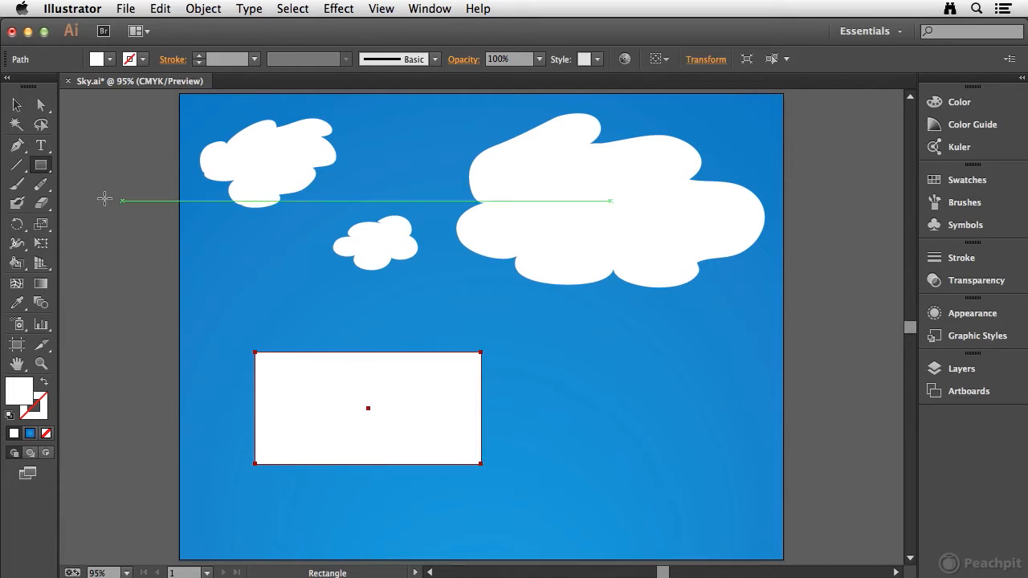
pyautogui.click(41, 183)
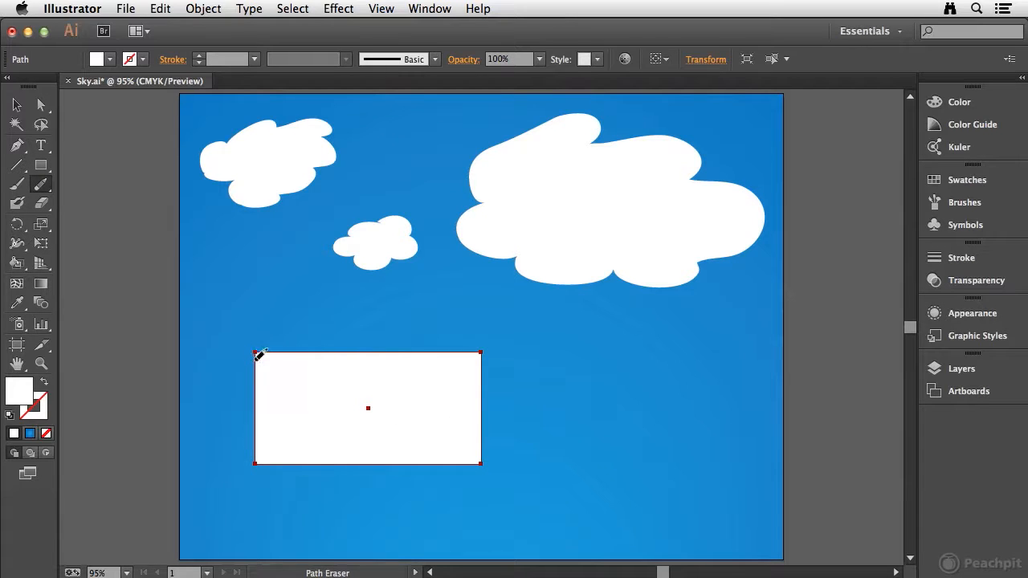
pyautogui.moveTo(254, 414)
pyautogui.mouseDown()
pyautogui.moveTo(260, 449)
pyautogui.moveTo(240, 482)
pyautogui.mouseUp()
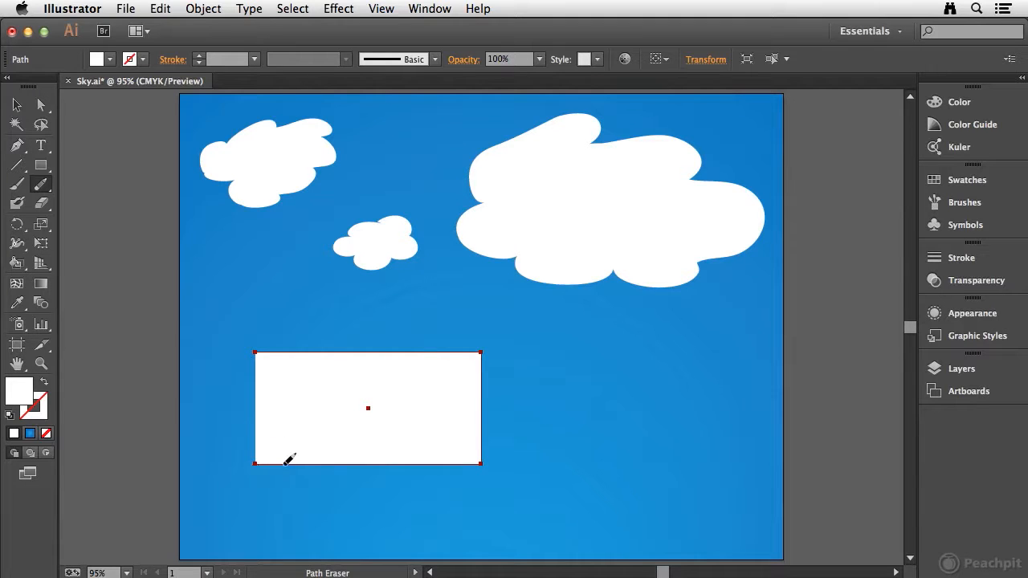
pyautogui.moveTo(463, 463); pyautogui.dragTo(497, 484)
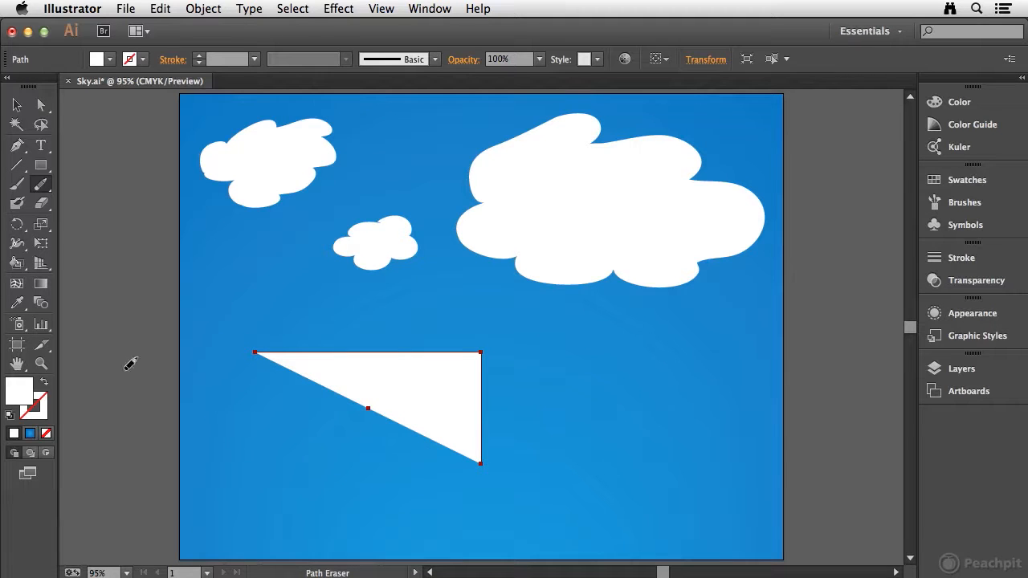
pyautogui.press('Delete')
# Step: Draw a rectangle across the full width of the artboard's lower quarter and fill it with a dark green swatch
pyautogui.click(41, 166)
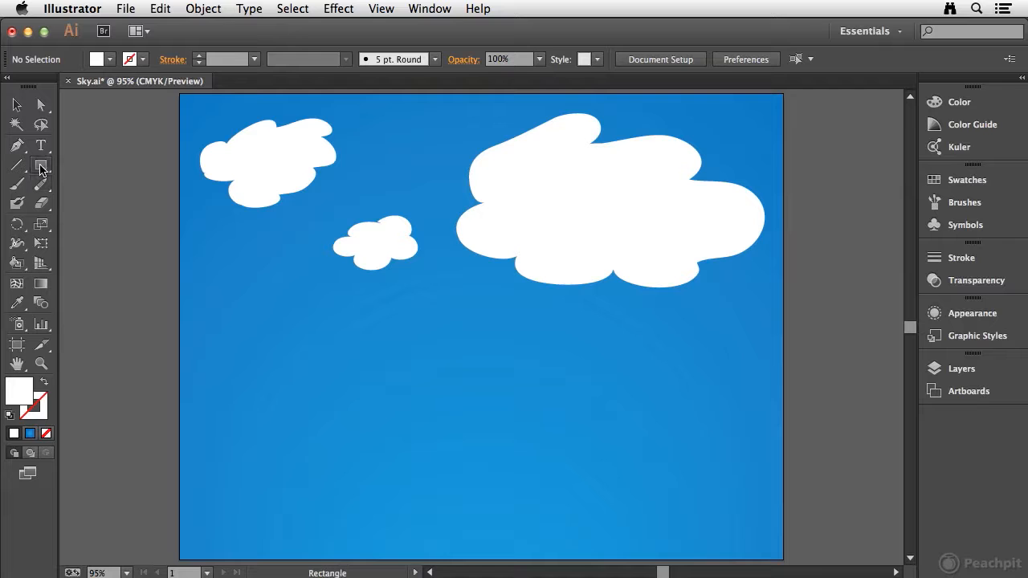
pyautogui.moveTo(180, 421); pyautogui.dragTo(783, 559)
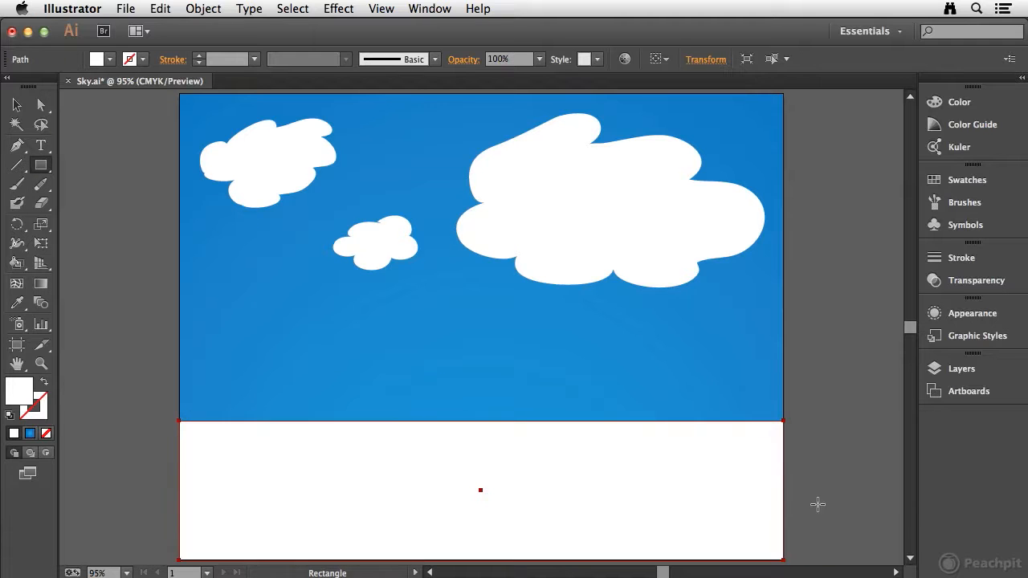
pyautogui.click(972, 182)
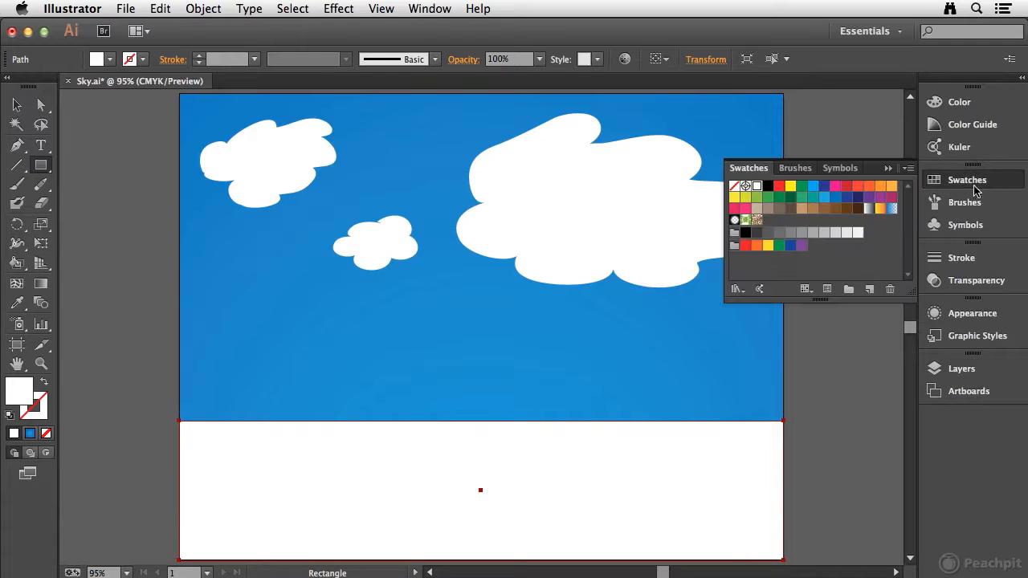
pyautogui.click(777, 198)
pyautogui.click(963, 188)
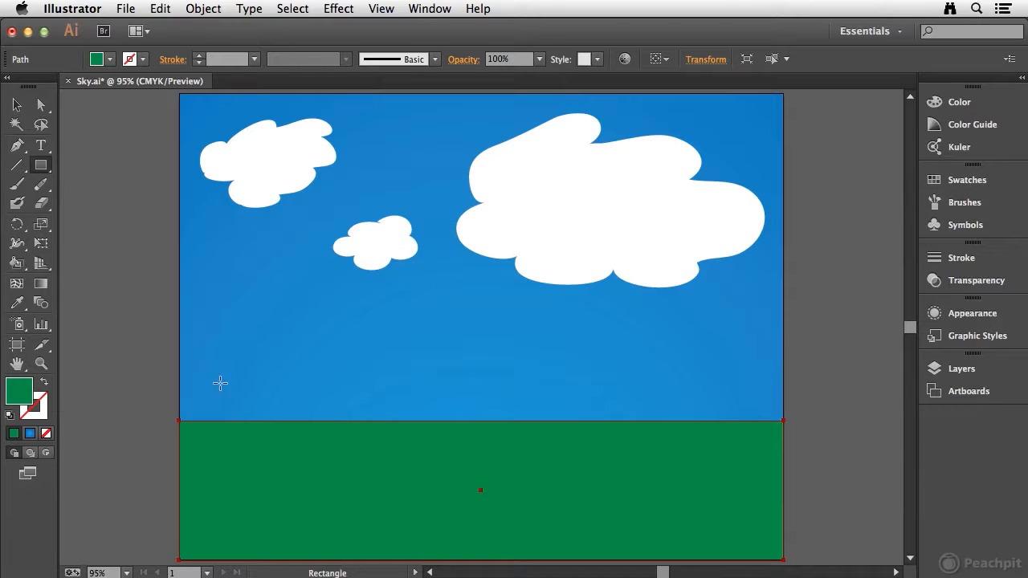
# Step: Reshape the green rectangle's upper edge into rolling hills with the Pencil tool, redrawing the right half as a higher slope
pyautogui.moveTo(41, 184); pyautogui.dragTo(114, 187)
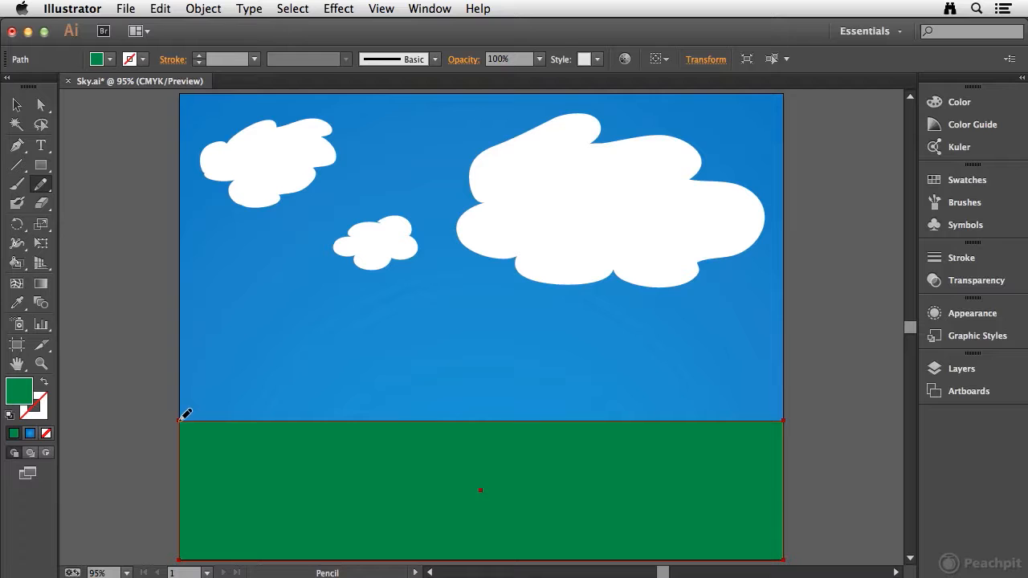
pyautogui.moveTo(181, 419)
pyautogui.mouseDown()
pyautogui.moveTo(246, 395)
pyautogui.moveTo(314, 394)
pyautogui.mouseUp()
pyautogui.moveTo(384, 415)
pyautogui.mouseDown()
pyautogui.moveTo(523, 440)
pyautogui.moveTo(712, 409)
pyautogui.mouseUp()
pyautogui.moveTo(788, 419); pyautogui.dragTo(784, 420)
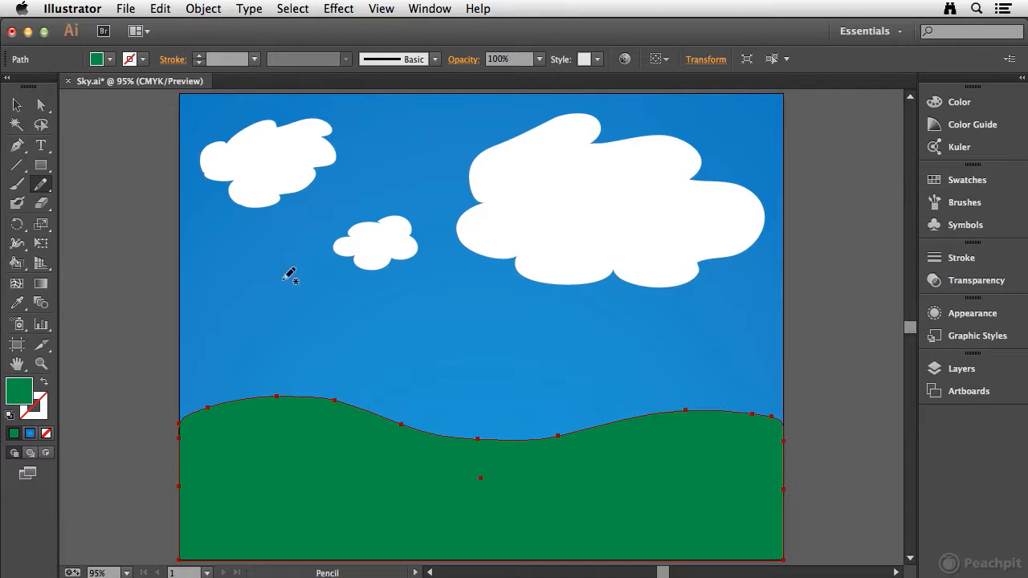
pyautogui.moveTo(485, 433)
pyautogui.mouseDown()
pyautogui.moveTo(780, 390)
pyautogui.moveTo(795, 400)
pyautogui.moveTo(782, 443)
pyautogui.mouseUp()
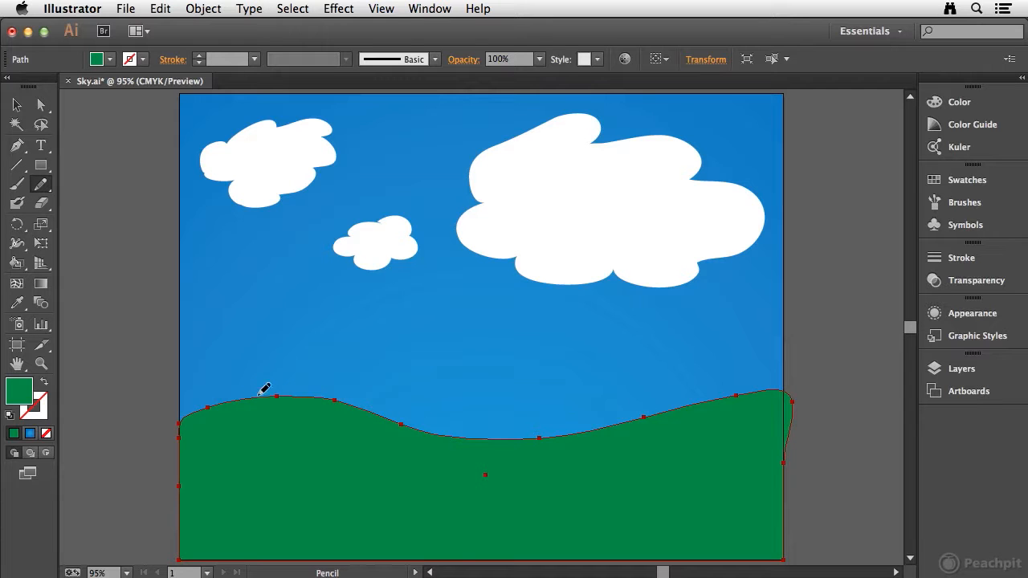
pyautogui.click(40, 184)
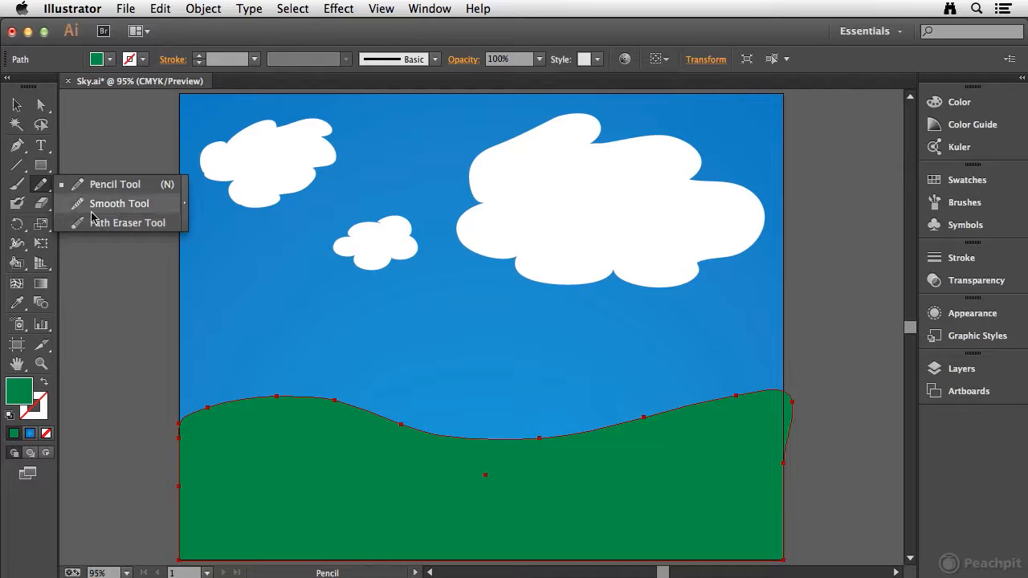
pyautogui.click(40, 187)
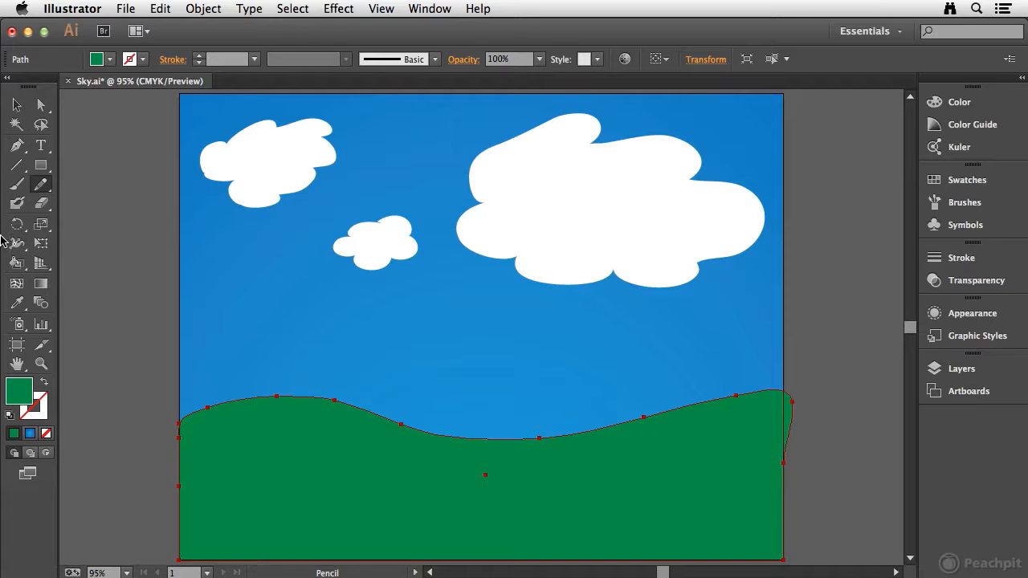